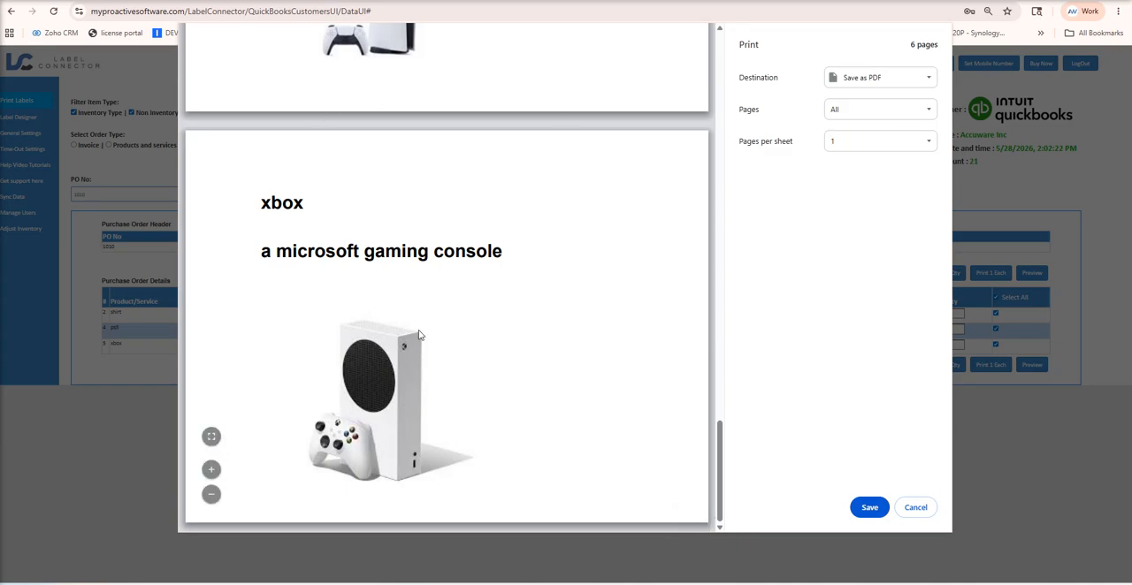
Review the purchase order's label print preview from the last page back to the shirt labels, and dismiss it without saving.
{"action": "scroll", "coordinate": [641, 306], "scroll_direction": "up", "scroll_amount": 2}
{"action": "scroll", "coordinate": [641, 306], "scroll_direction": "up", "scroll_amount": 6}
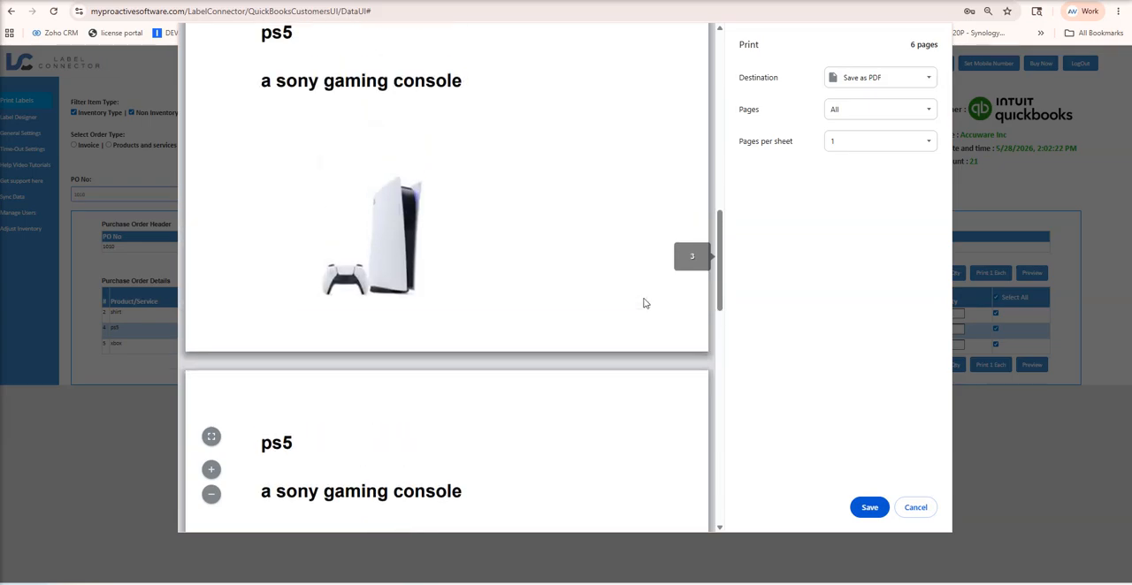
{"action": "scroll", "coordinate": [643, 303], "scroll_direction": "up", "scroll_amount": 5}
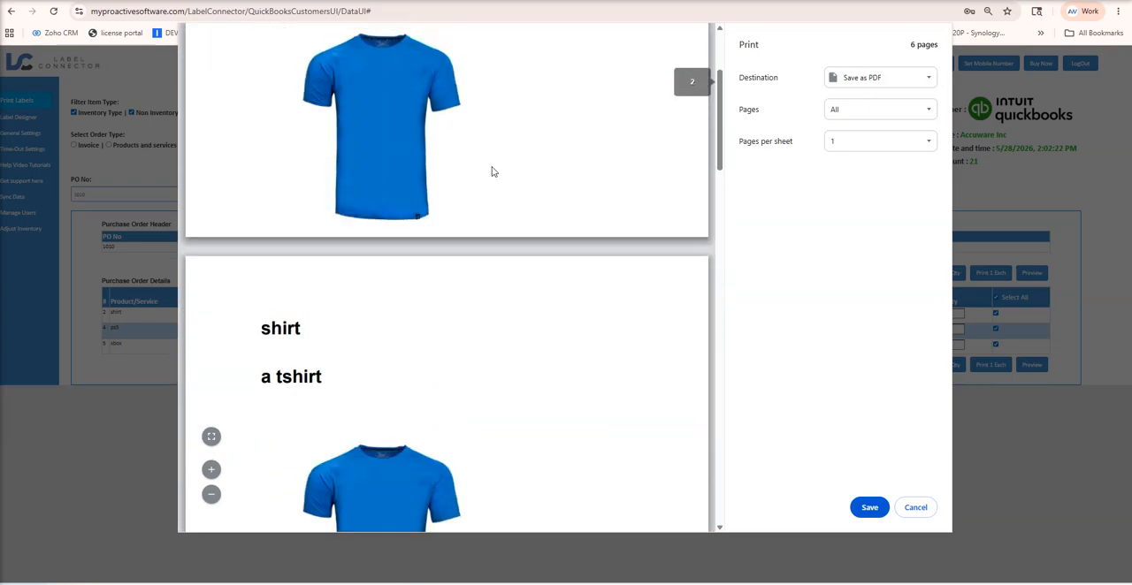
{"action": "left_click", "coordinate": [915, 511]}
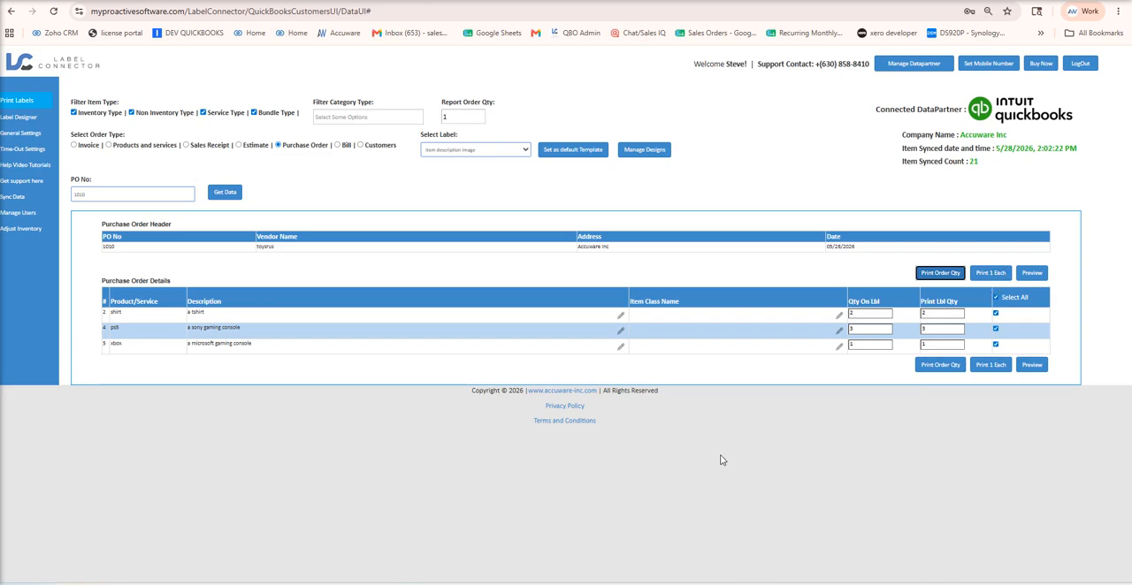
Check the line items of the QuickBooks purchase order and invoice, and return to Label Connector.
{"action": "left_click", "coordinate": [875, 1]}
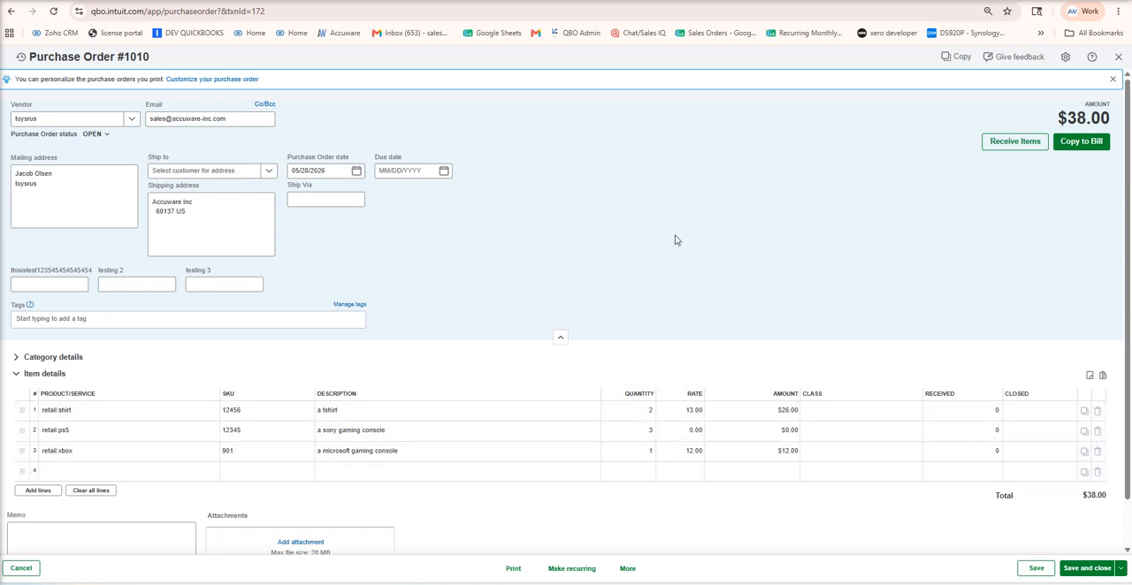
{"action": "left_click", "coordinate": [840, 1]}
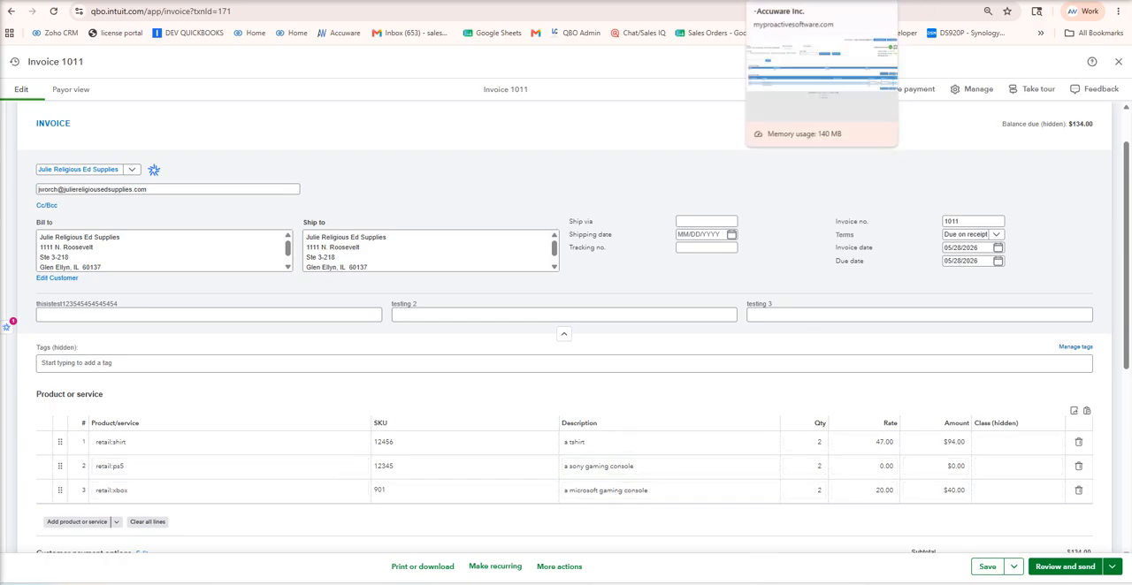
{"action": "left_click", "coordinate": [822, 1]}
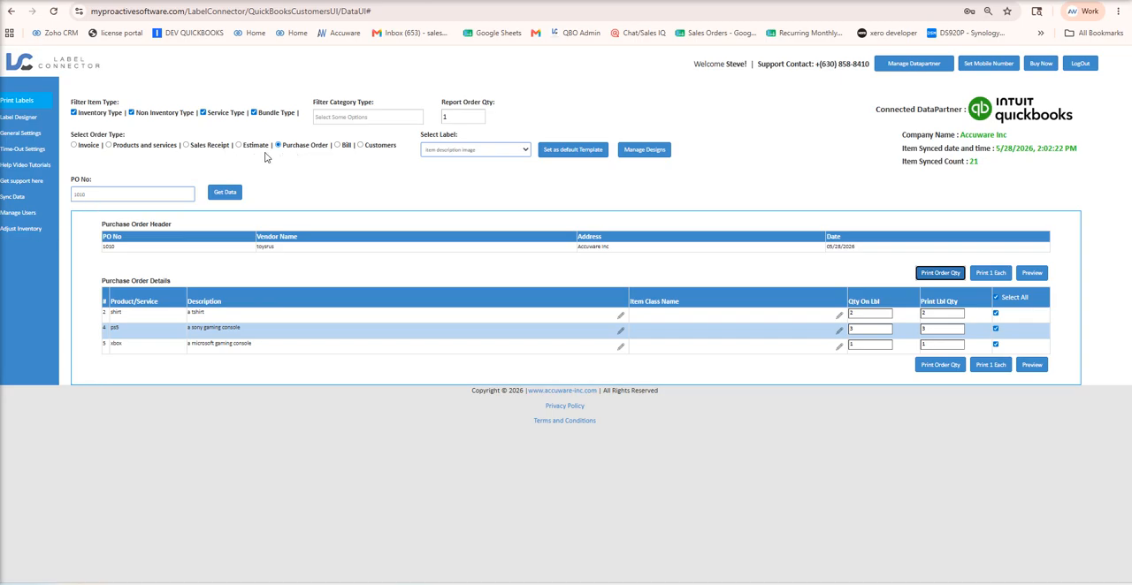
Set the order type to Invoice, enter the viewed invoice's number and retrieve its data.
{"action": "left_click", "coordinate": [74, 146]}
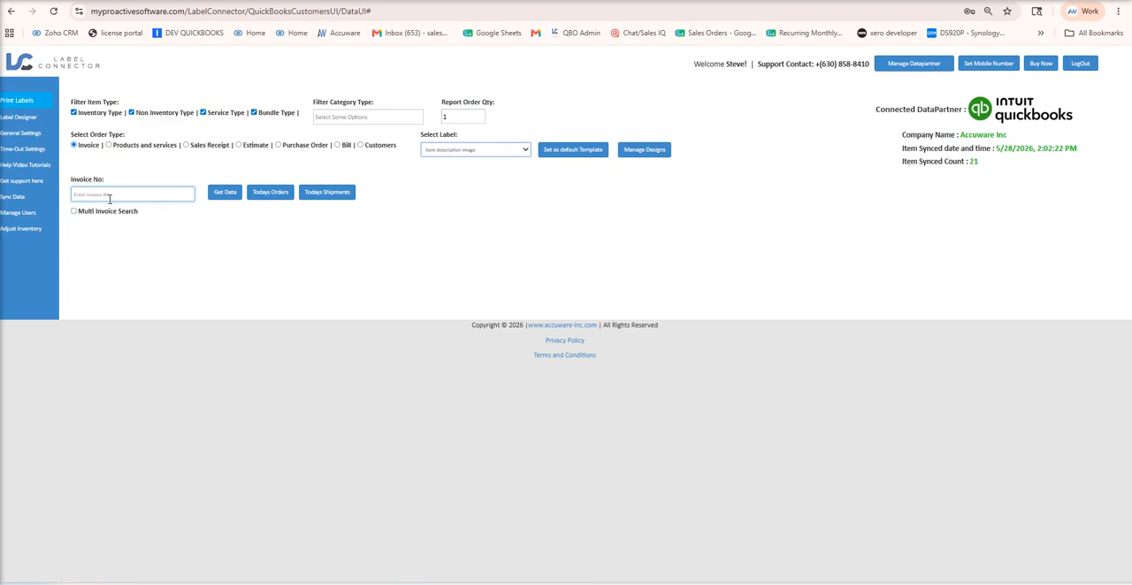
{"action": "type", "text": "1011"}
{"action": "left_click", "coordinate": [225, 193]}
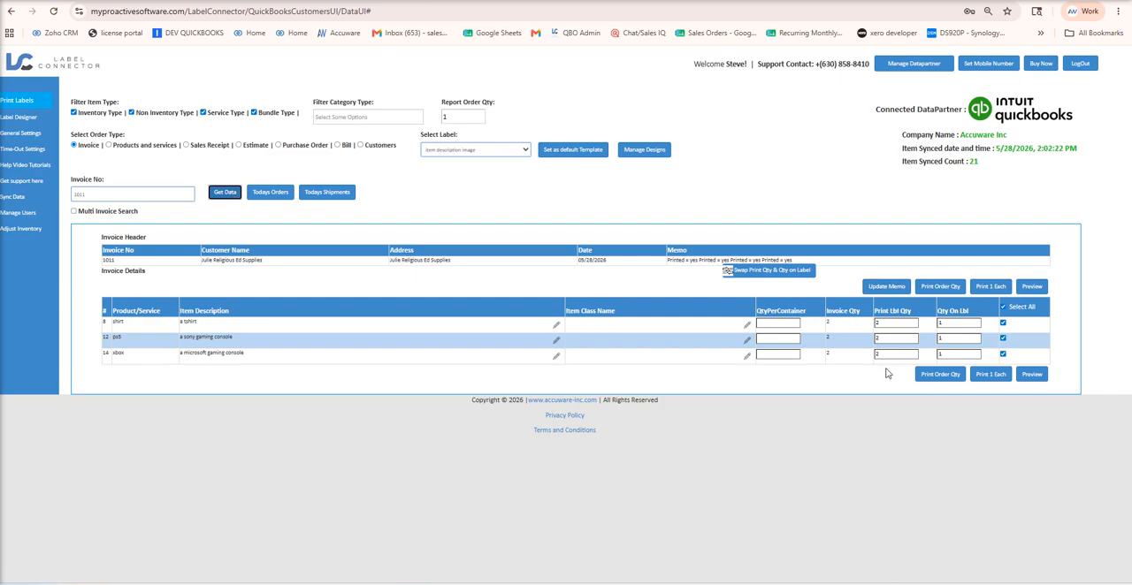
Generate the order-quantity label preview for the invoice, review its shirt, ps5 and xbox pages, and dismiss it without saving.
{"action": "left_click", "coordinate": [942, 287]}
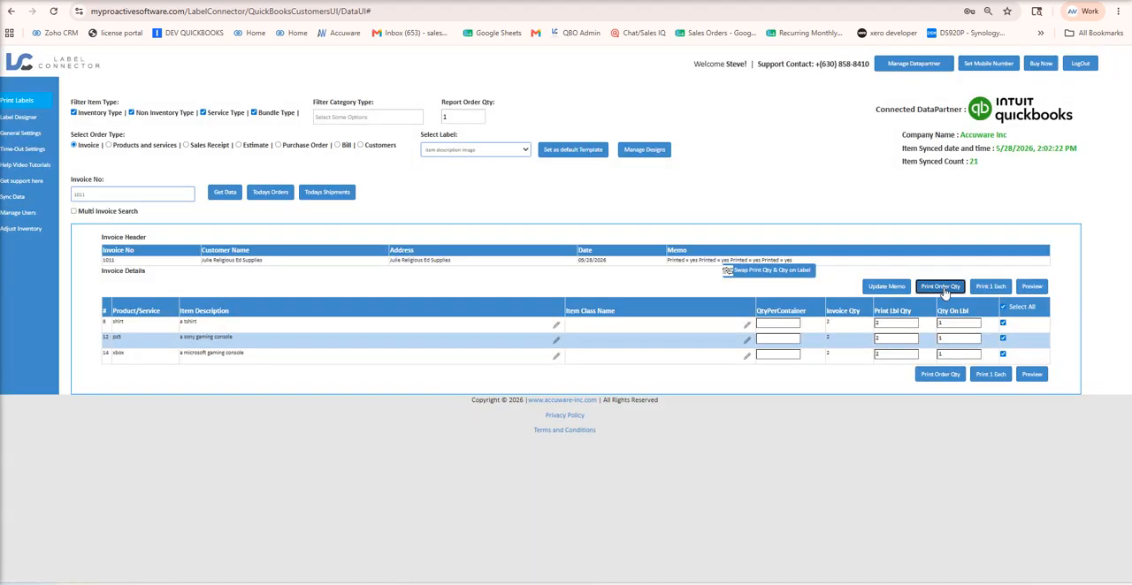
{"action": "scroll", "coordinate": [363, 384], "scroll_direction": "down", "scroll_amount": 5}
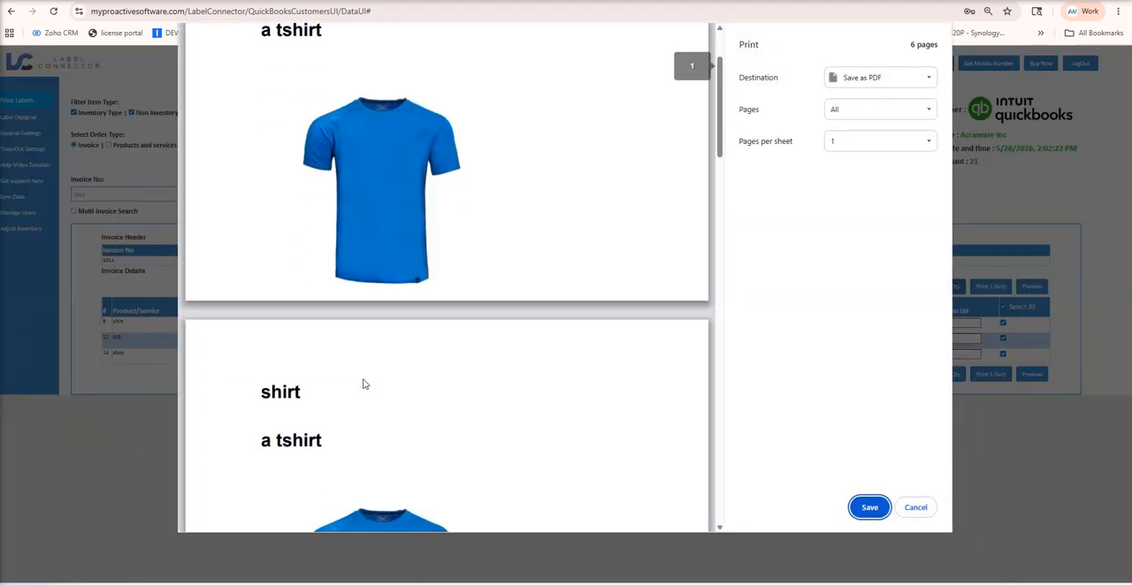
{"action": "scroll", "coordinate": [362, 383], "scroll_direction": "down", "scroll_amount": 15}
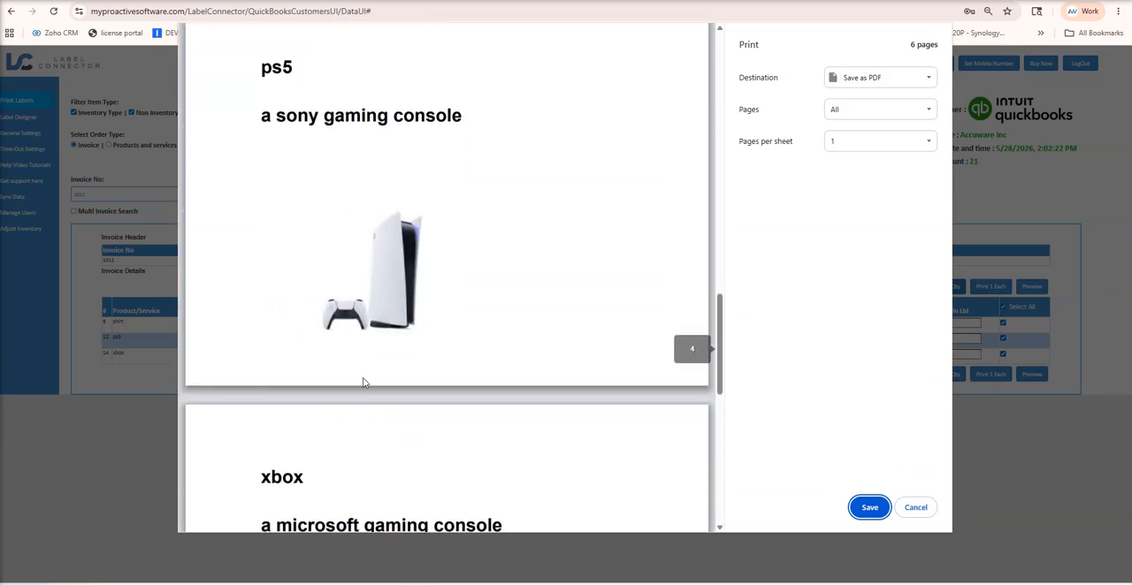
{"action": "scroll", "coordinate": [404, 416], "scroll_direction": "down", "scroll_amount": 4}
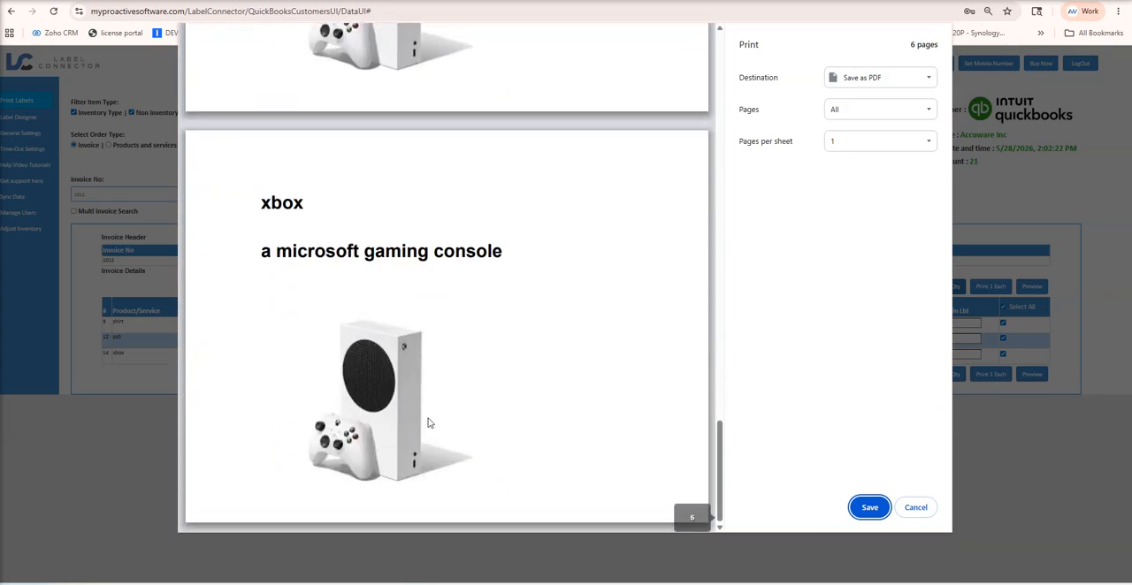
{"action": "scroll", "coordinate": [428, 421], "scroll_direction": "up", "scroll_amount": 15}
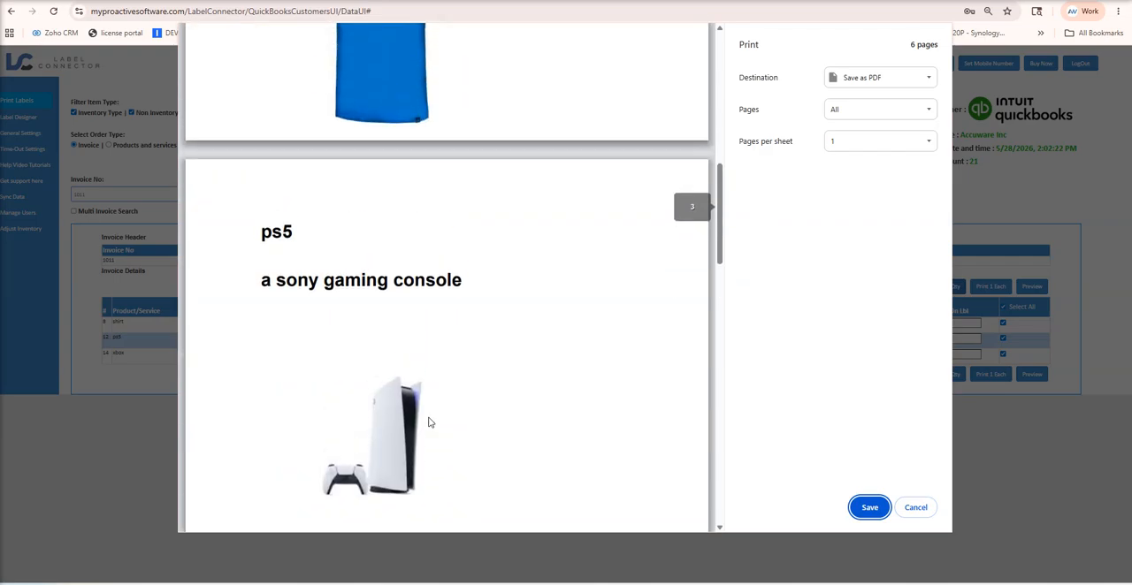
{"action": "left_click", "coordinate": [916, 508]}
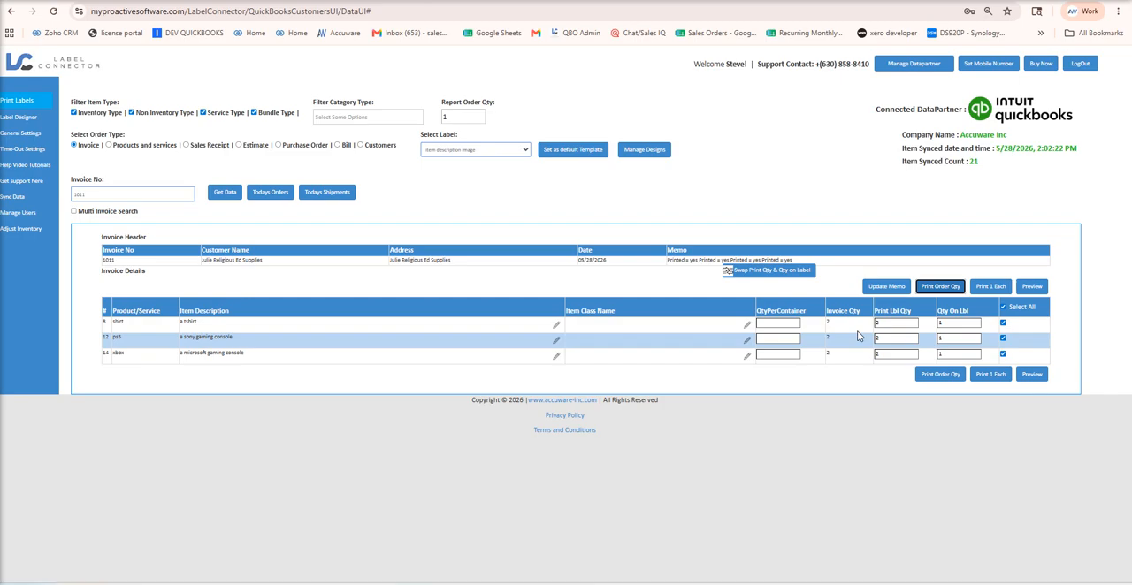
Open the existing template "item description image" in the label designer.
{"action": "left_click", "coordinate": [24, 118]}
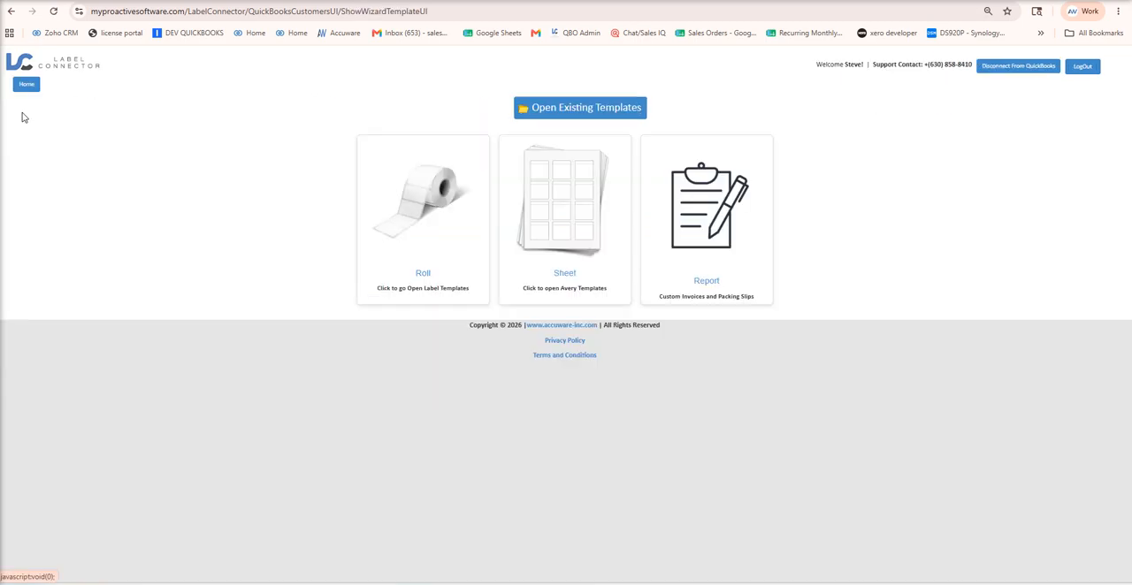
{"action": "left_click", "coordinate": [577, 109]}
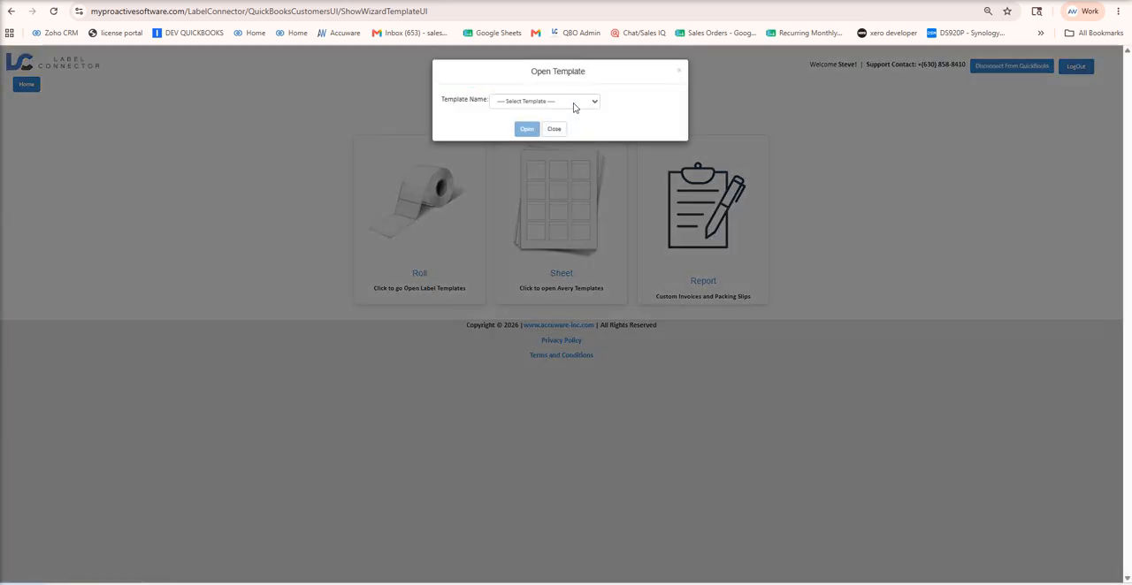
{"action": "left_click", "coordinate": [574, 107]}
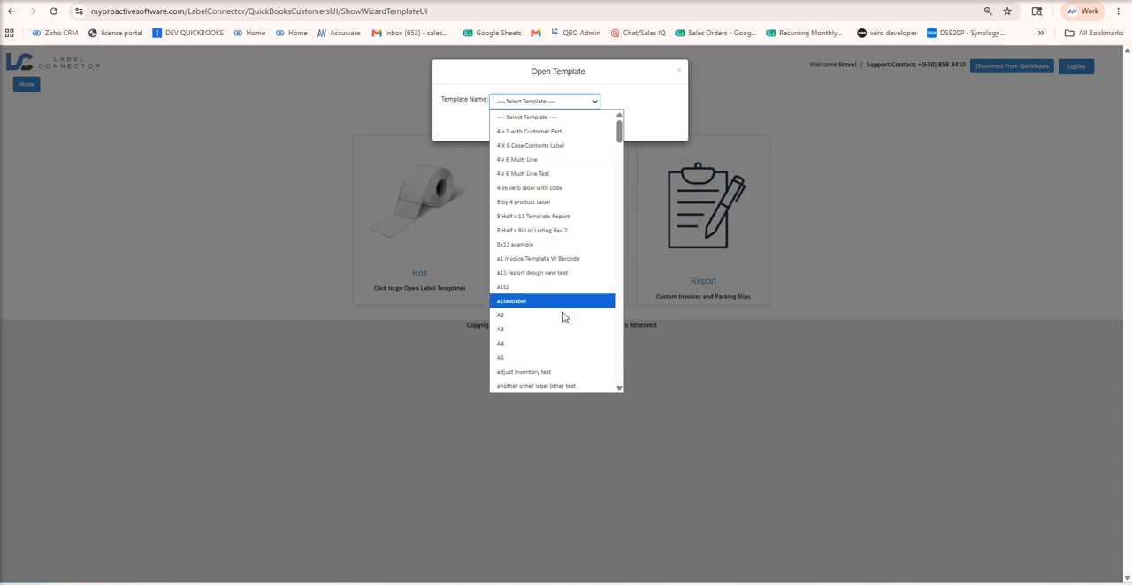
{"action": "scroll", "coordinate": [562, 322], "scroll_direction": "down", "scroll_amount": 8}
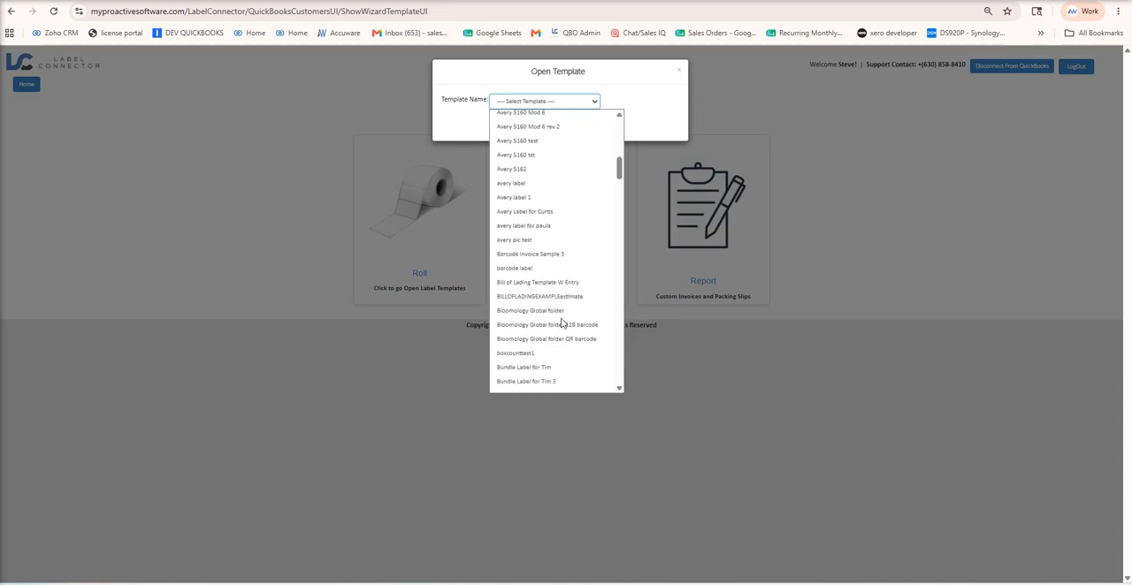
{"action": "scroll", "coordinate": [561, 324], "scroll_direction": "down", "scroll_amount": 3}
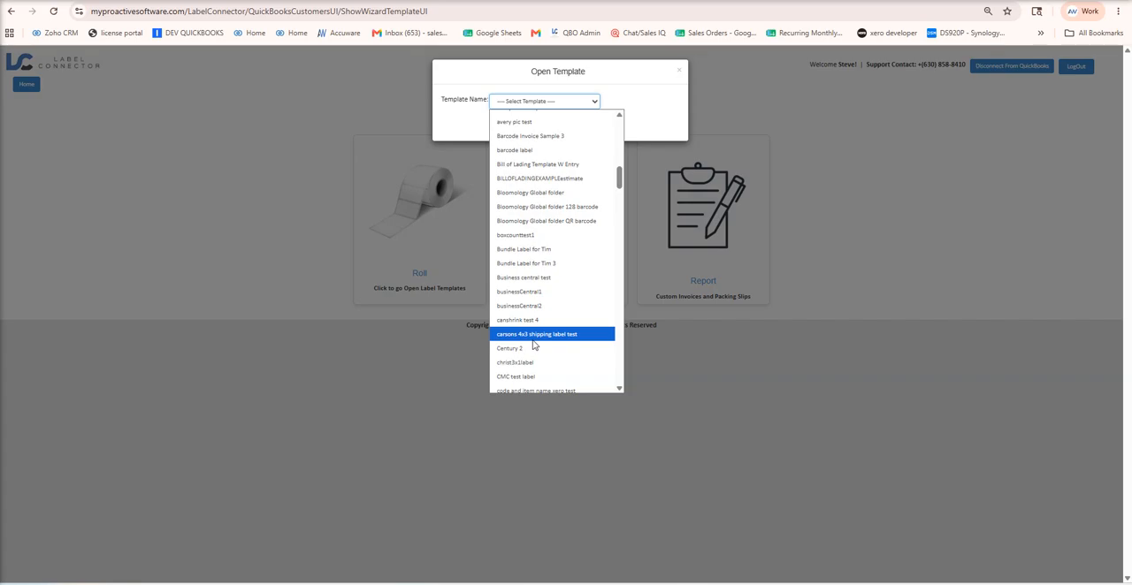
{"action": "scroll", "coordinate": [568, 318], "scroll_direction": "down", "scroll_amount": 10}
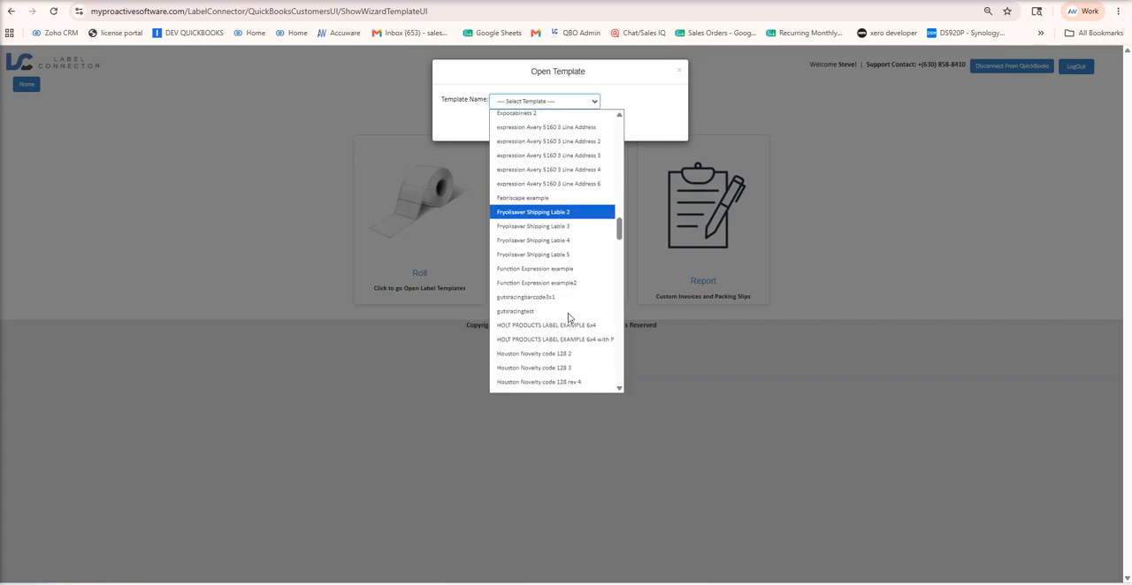
{"action": "left_click", "coordinate": [559, 265]}
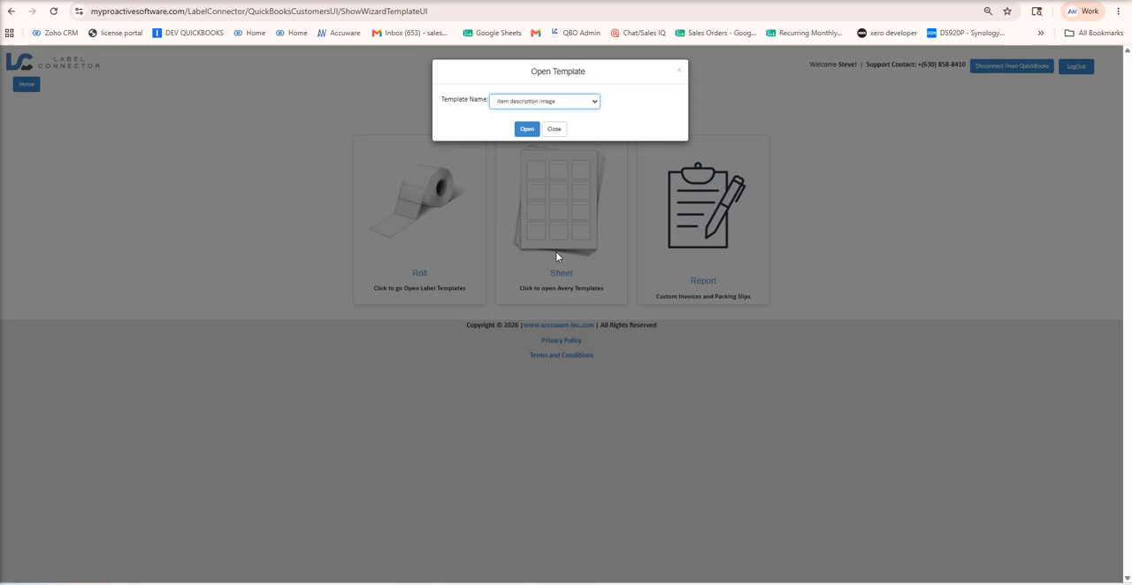
{"action": "left_click", "coordinate": [526, 127]}
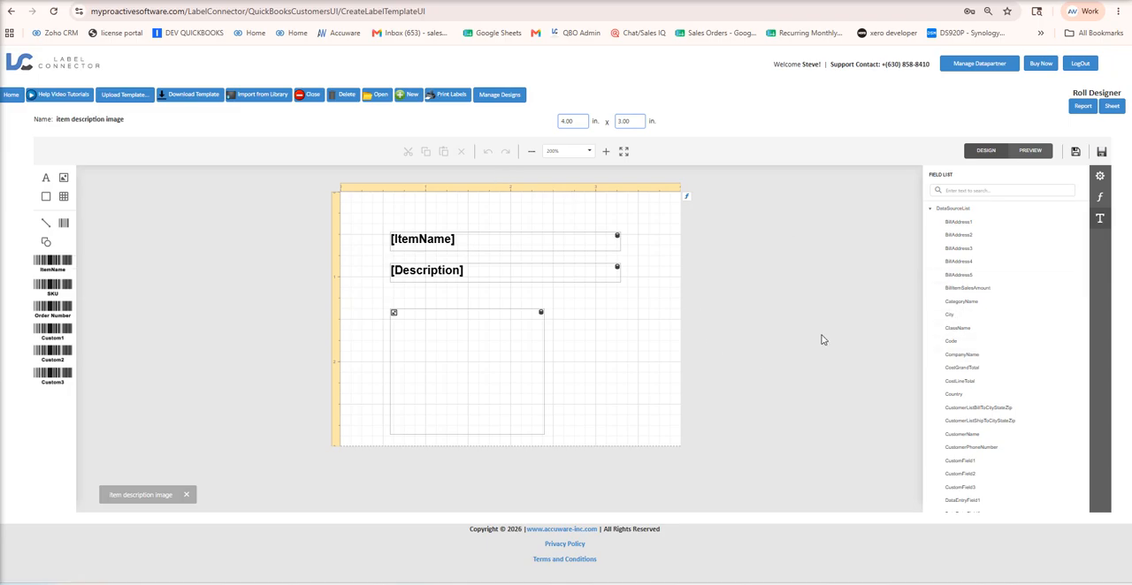
Add a second PictureImage field to the label, to the right of the existing image box.
{"action": "scroll", "coordinate": [1034, 337], "scroll_direction": "down", "scroll_amount": 5}
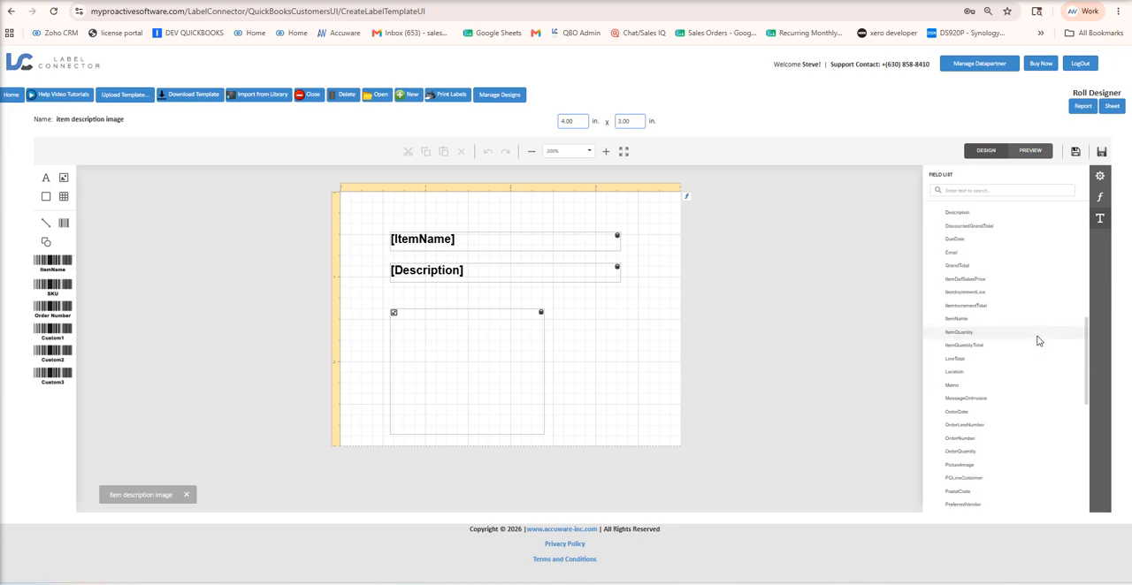
{"action": "scroll", "coordinate": [1038, 342], "scroll_direction": "down", "scroll_amount": 3}
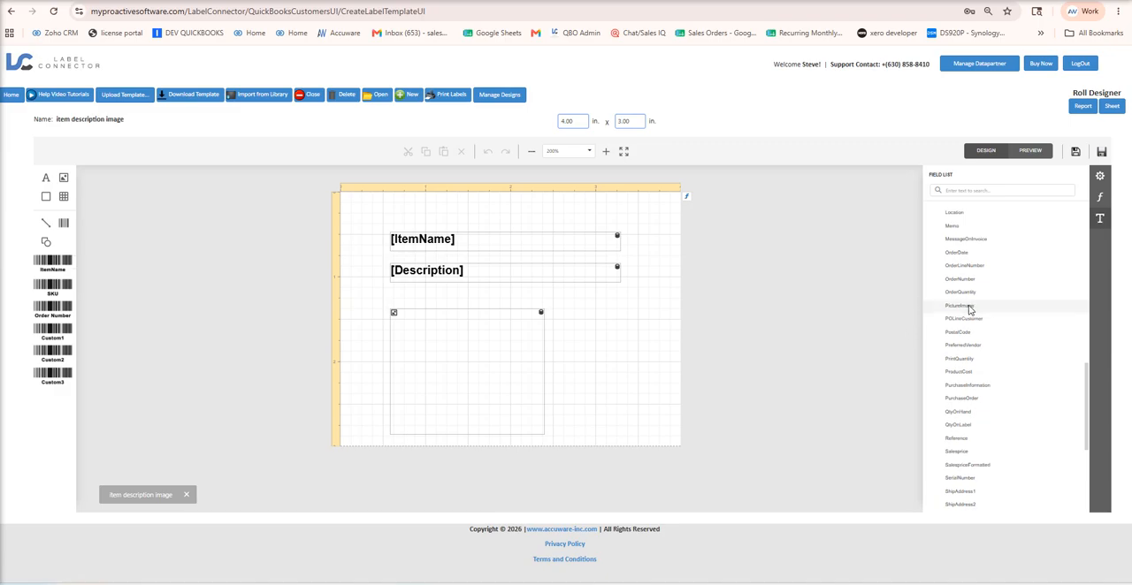
{"action": "left_click_drag", "start_coordinate": [970, 306], "coordinate": [573, 325]}
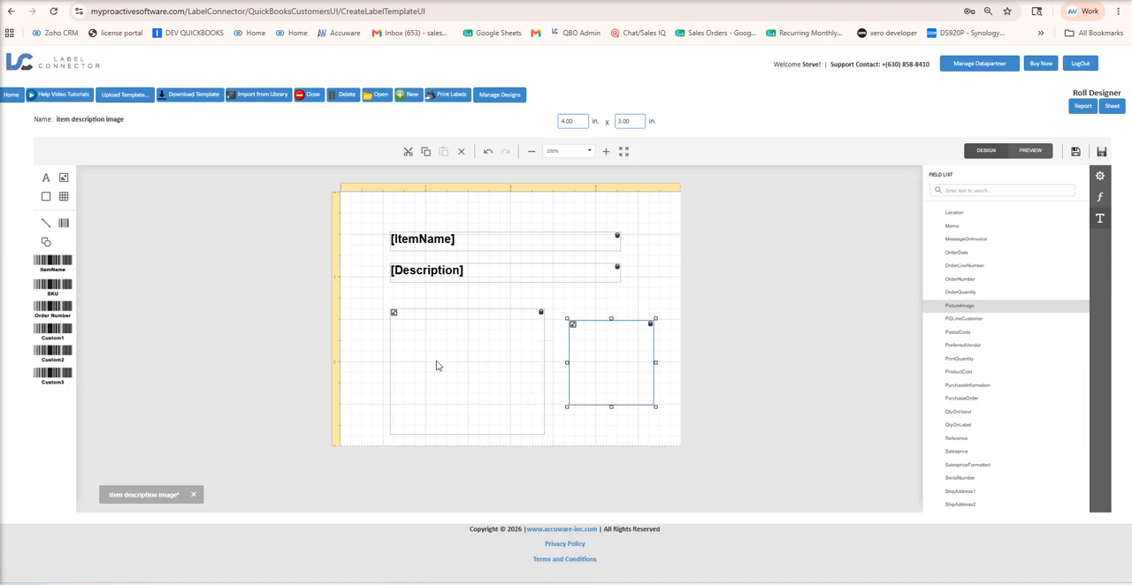
Cut the smaller, newly added picture field from the label.
{"action": "left_click", "coordinate": [441, 272]}
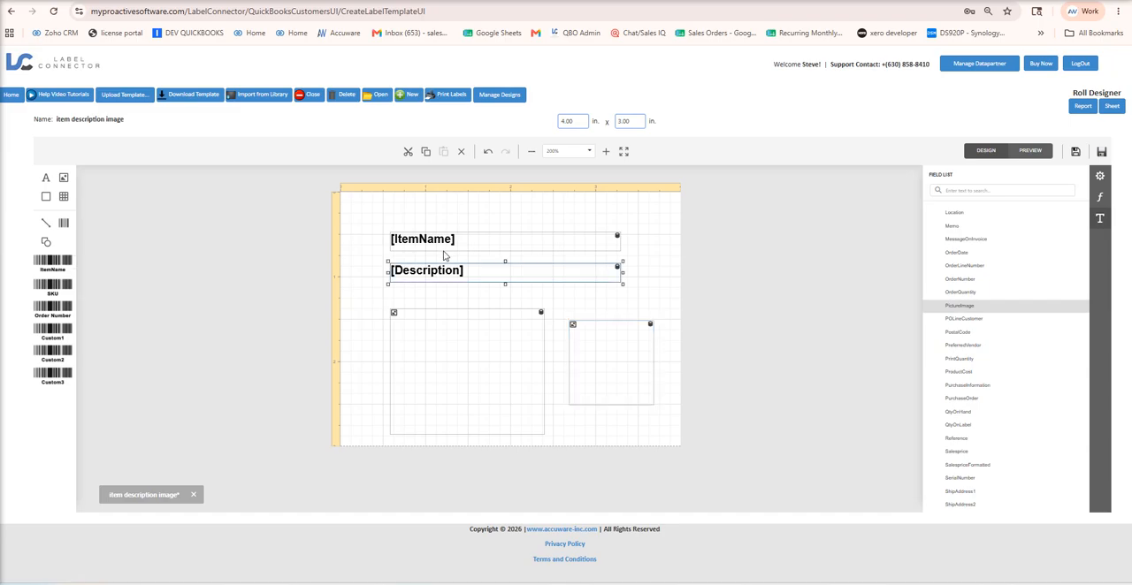
{"action": "left_click", "coordinate": [439, 241]}
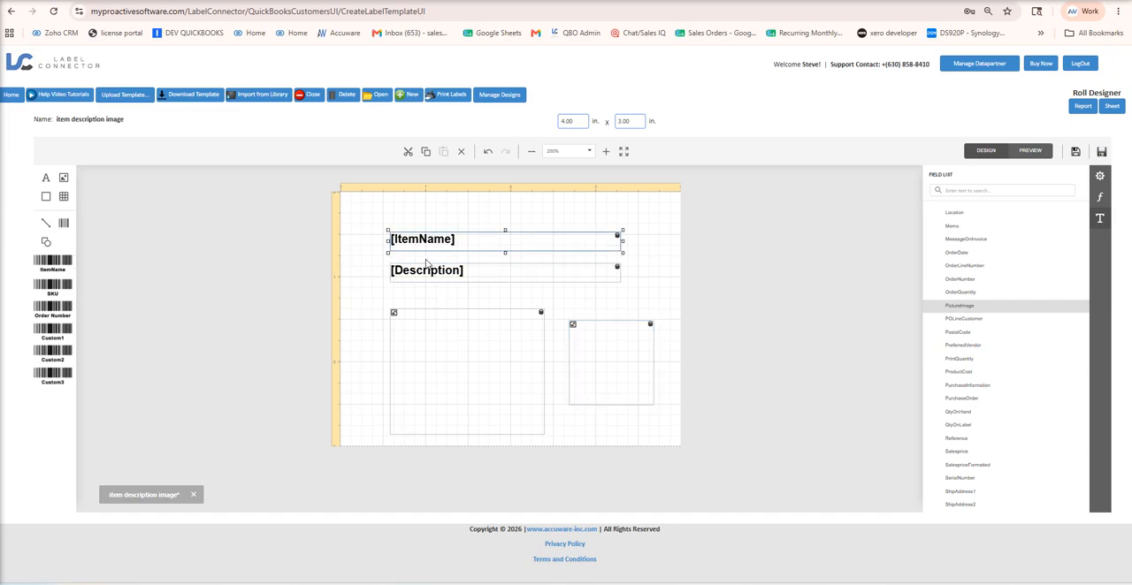
{"action": "left_click", "coordinate": [618, 371]}
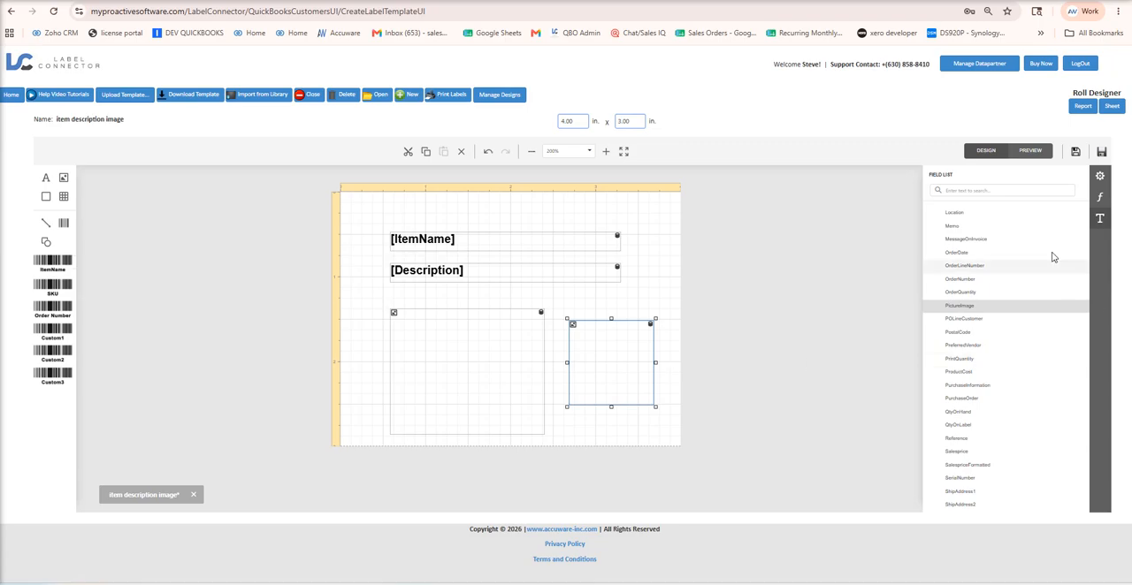
{"action": "left_click", "coordinate": [408, 151]}
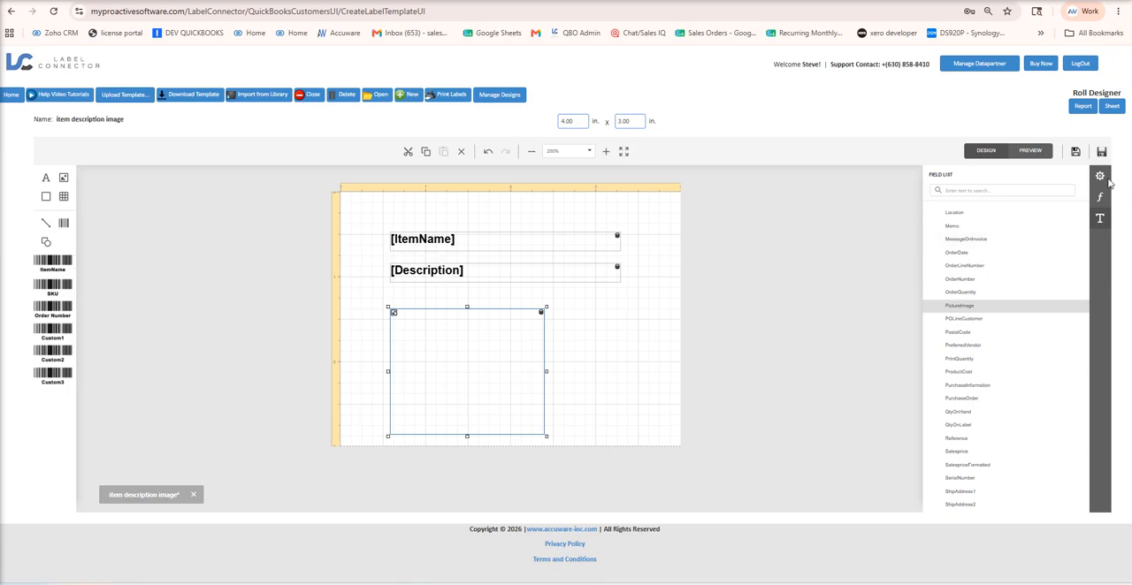
Save the label under the name "item description image" and return to the label printing page.
{"action": "left_click", "coordinate": [1075, 153]}
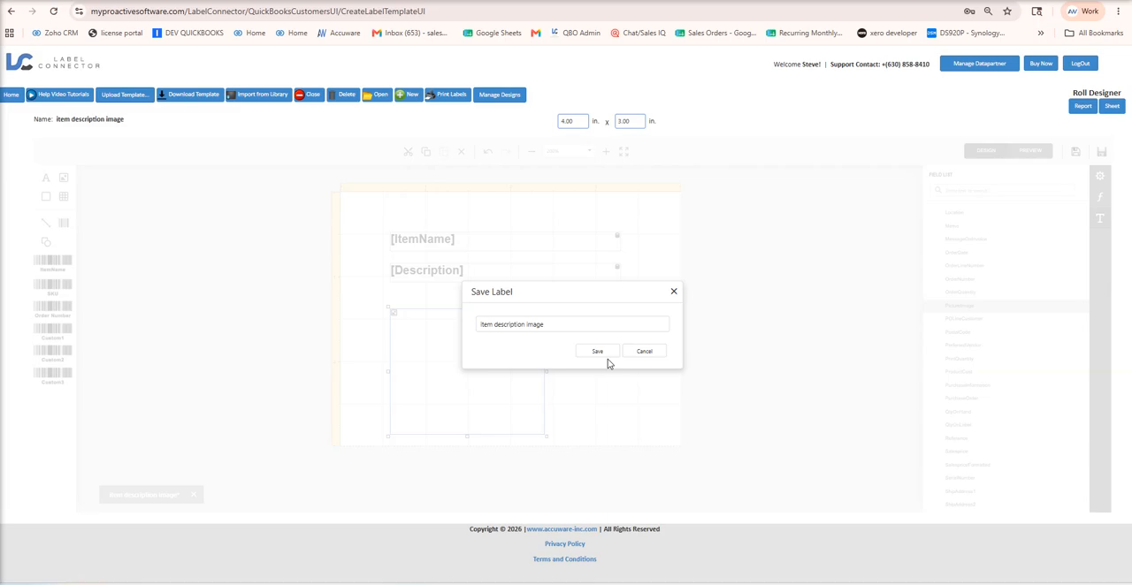
{"action": "left_click", "coordinate": [597, 352]}
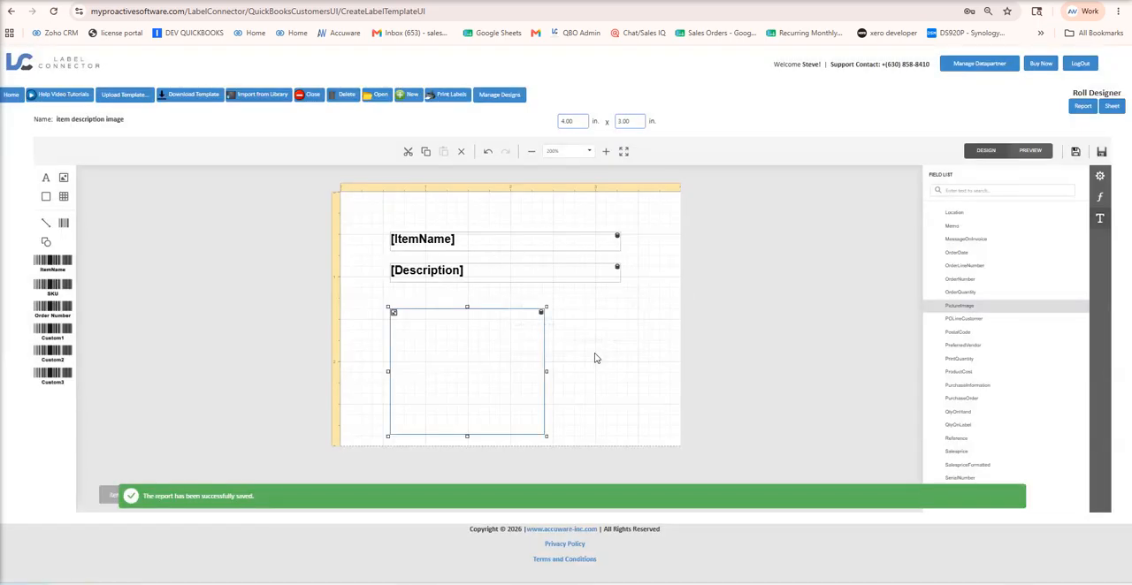
{"action": "left_click", "coordinate": [11, 95]}
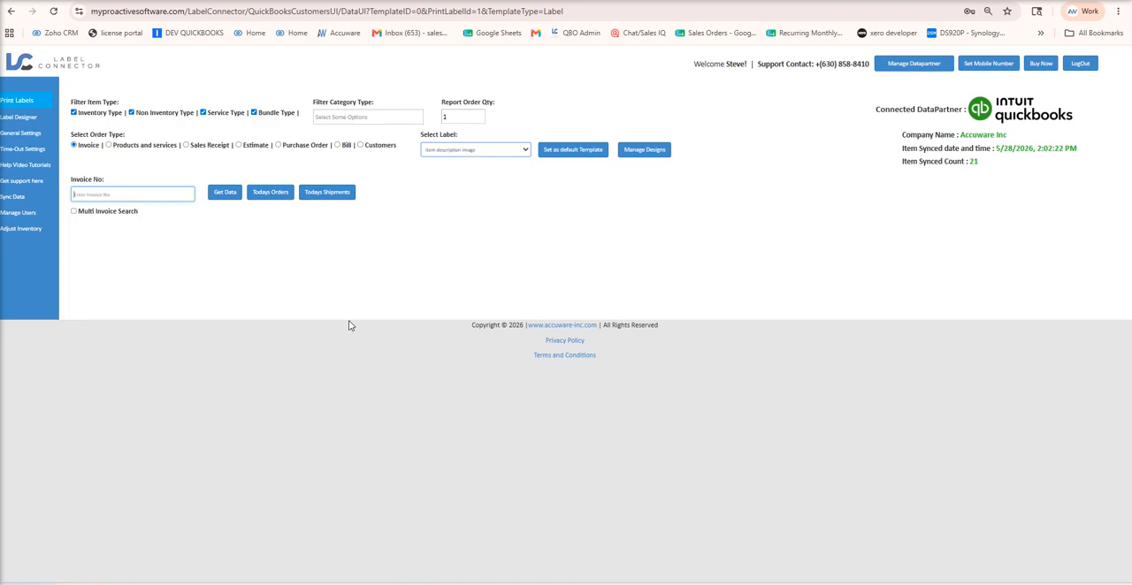
Set the order type to Products and services, retrieve all items and view the xbox item's image.
{"action": "left_click", "coordinate": [109, 145]}
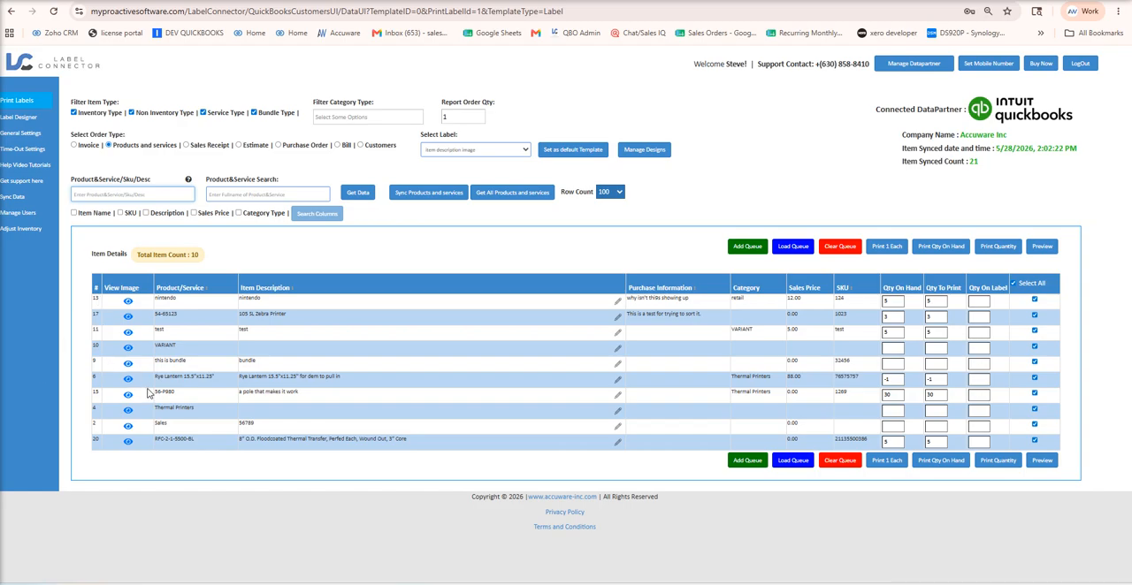
{"action": "left_click", "coordinate": [497, 196]}
{"action": "scroll", "coordinate": [531, 274], "scroll_direction": "down", "scroll_amount": 3}
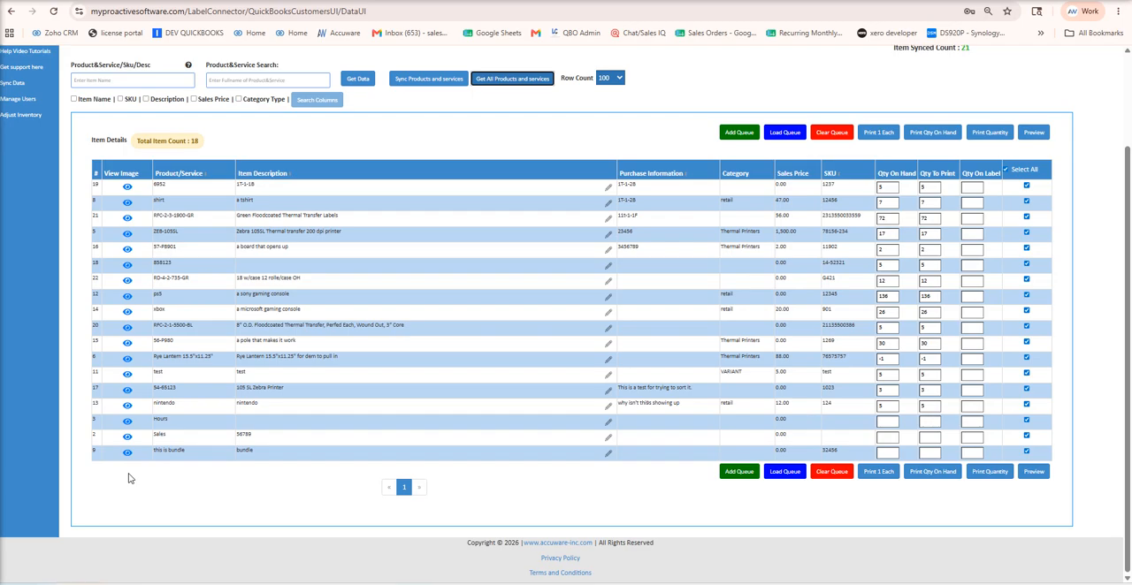
{"action": "left_click", "coordinate": [127, 314]}
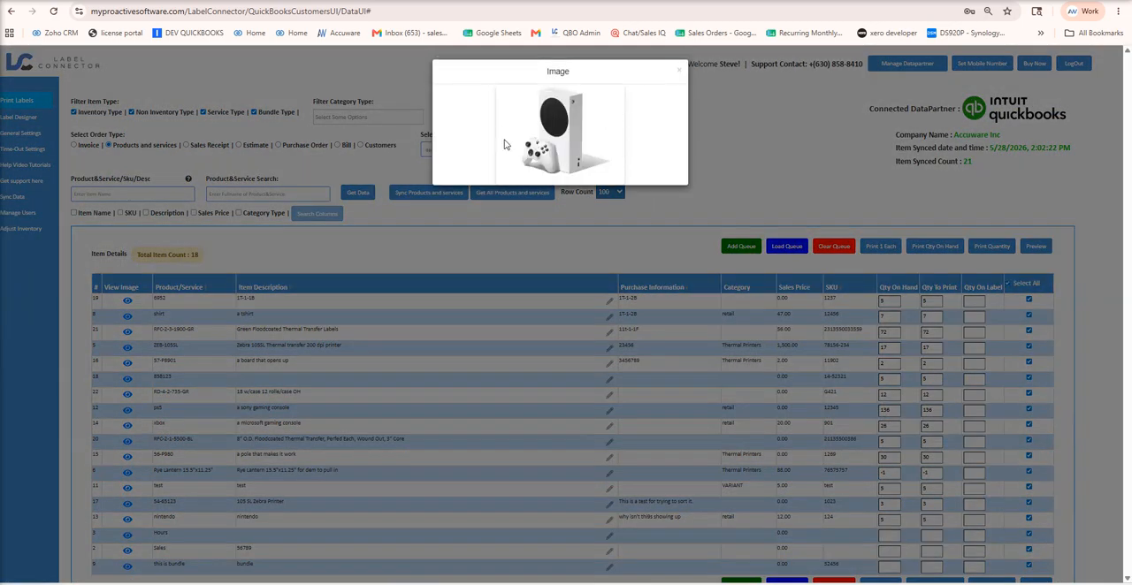
Close the image view, select only the xbox item, bring up the print preview for one label, and dismiss it without saving.
{"action": "left_click", "coordinate": [679, 69]}
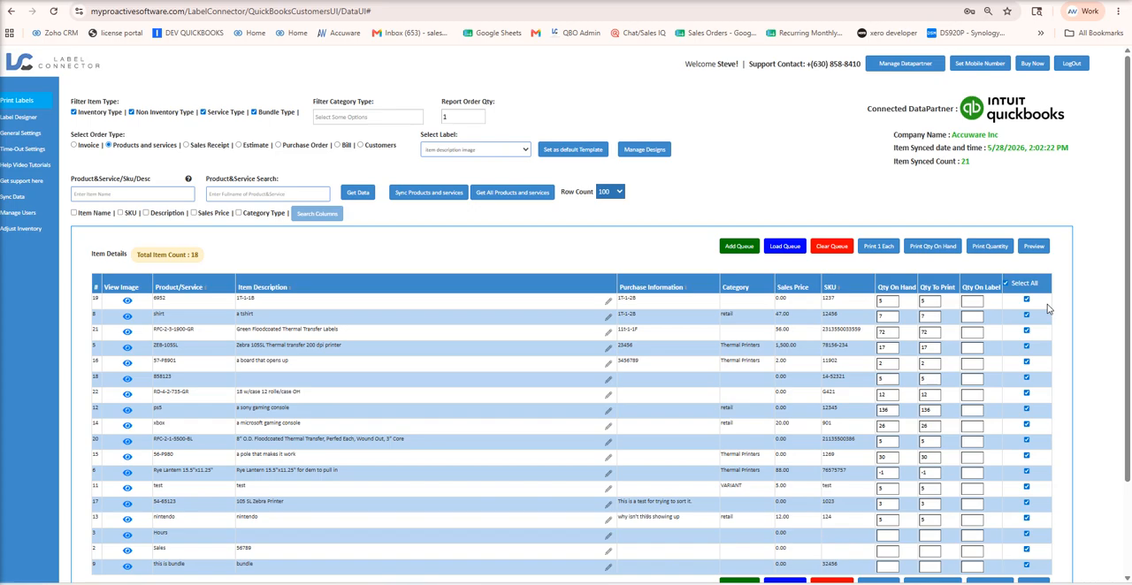
{"action": "left_click", "coordinate": [1006, 283]}
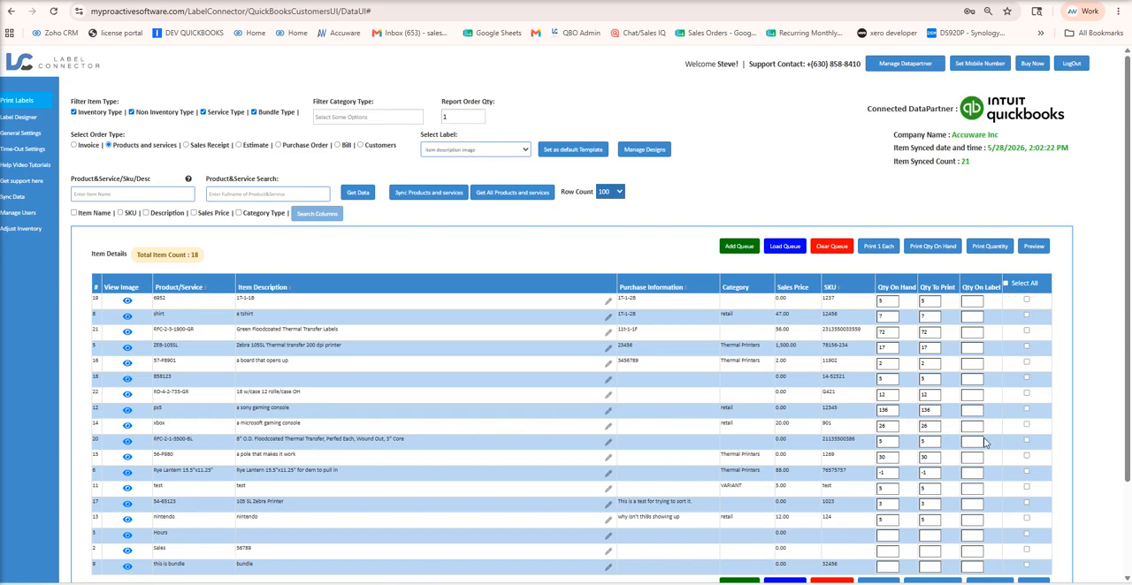
{"action": "scroll", "coordinate": [1028, 428], "scroll_direction": "down", "scroll_amount": 2}
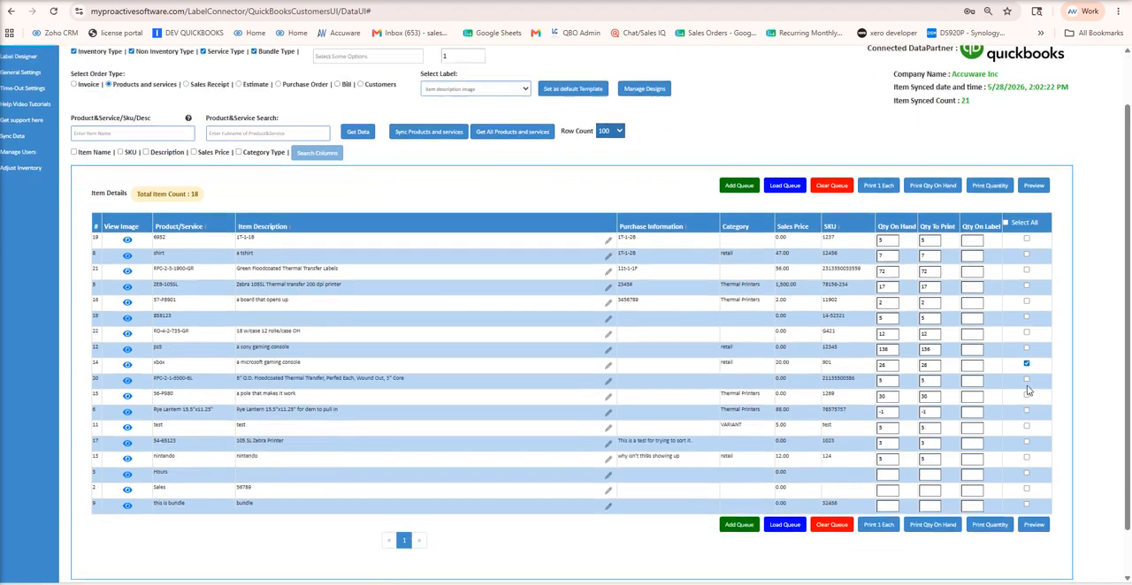
{"action": "left_click", "coordinate": [878, 471]}
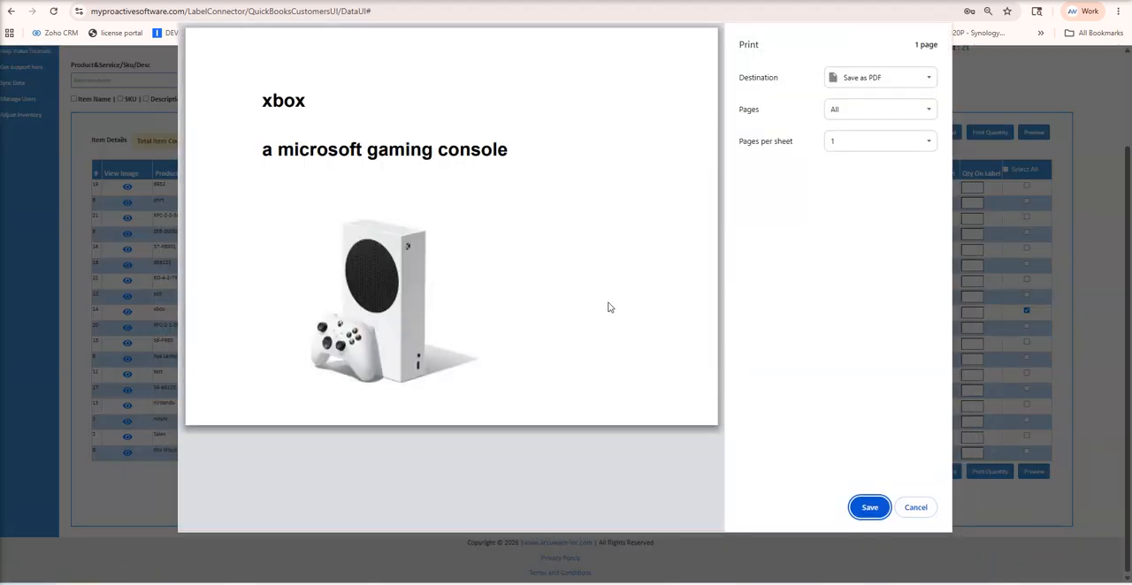
{"action": "left_click", "coordinate": [924, 510]}
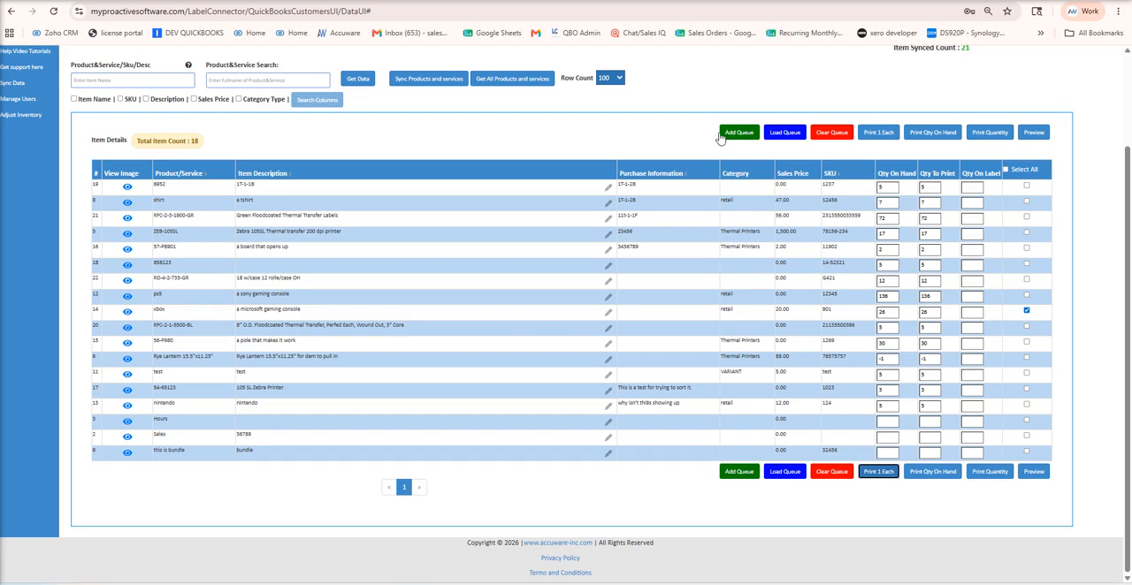
Switch the order type to Purchase Order, enter the purchase order number and retrieve its line items.
{"action": "scroll", "coordinate": [269, 256], "scroll_direction": "up", "scroll_amount": 2}
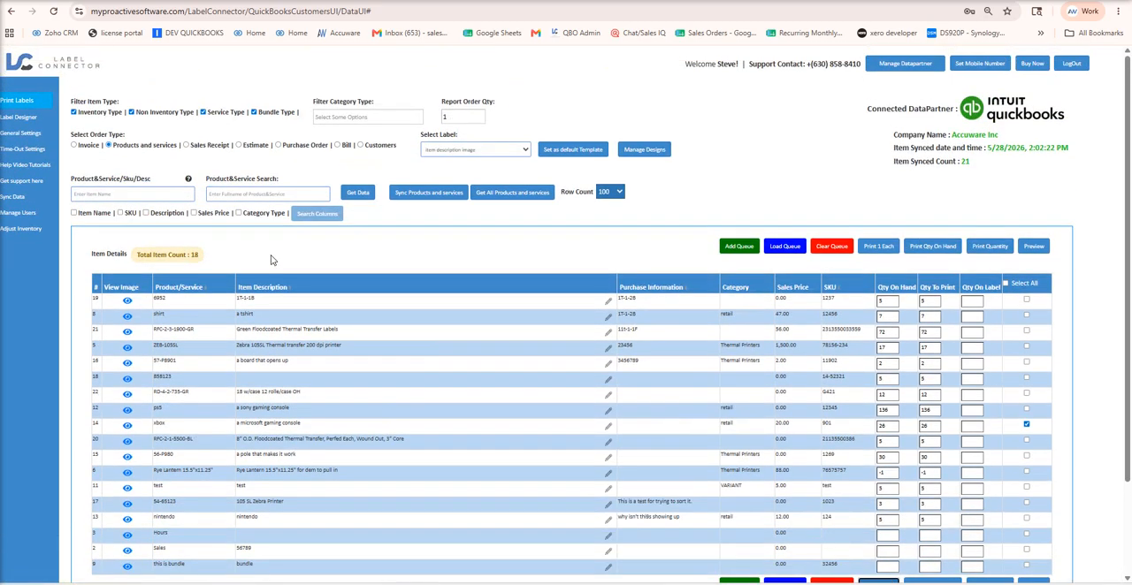
{"action": "left_click", "coordinate": [77, 147]}
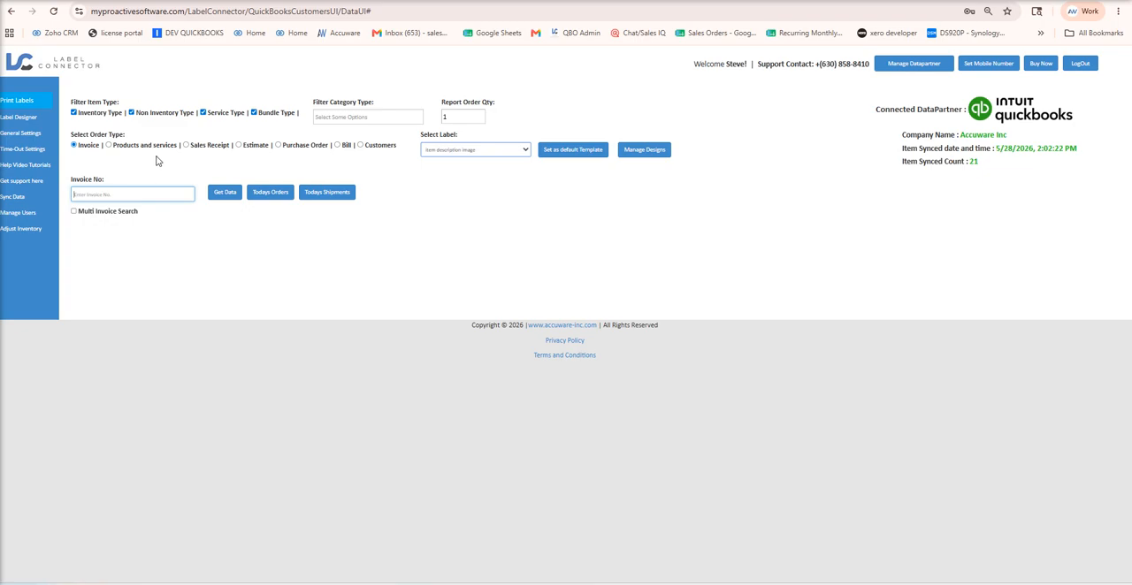
{"action": "left_click", "coordinate": [278, 145]}
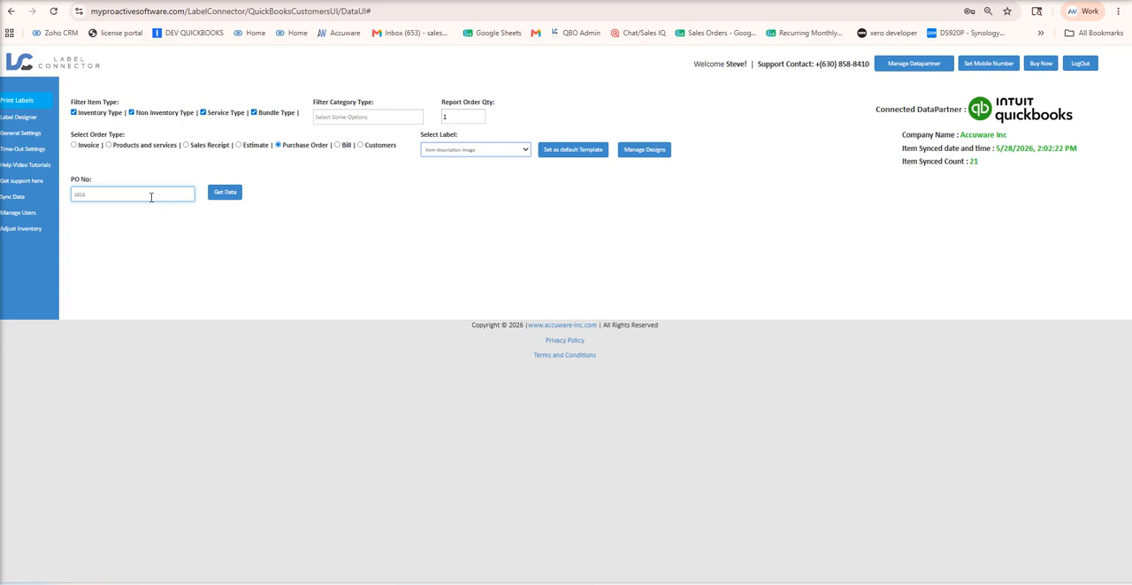
{"action": "left_click", "coordinate": [229, 197]}
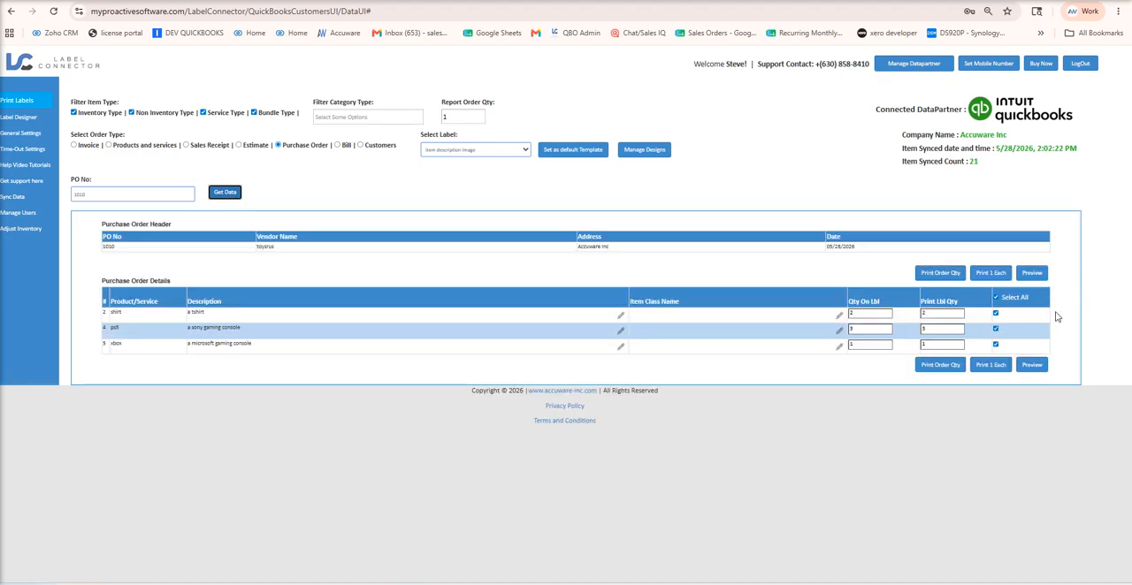
Generate one label for each purchase order item, review the shirt and ps5 labels in the print preview, and cancel printing.
{"action": "left_click", "coordinate": [994, 366]}
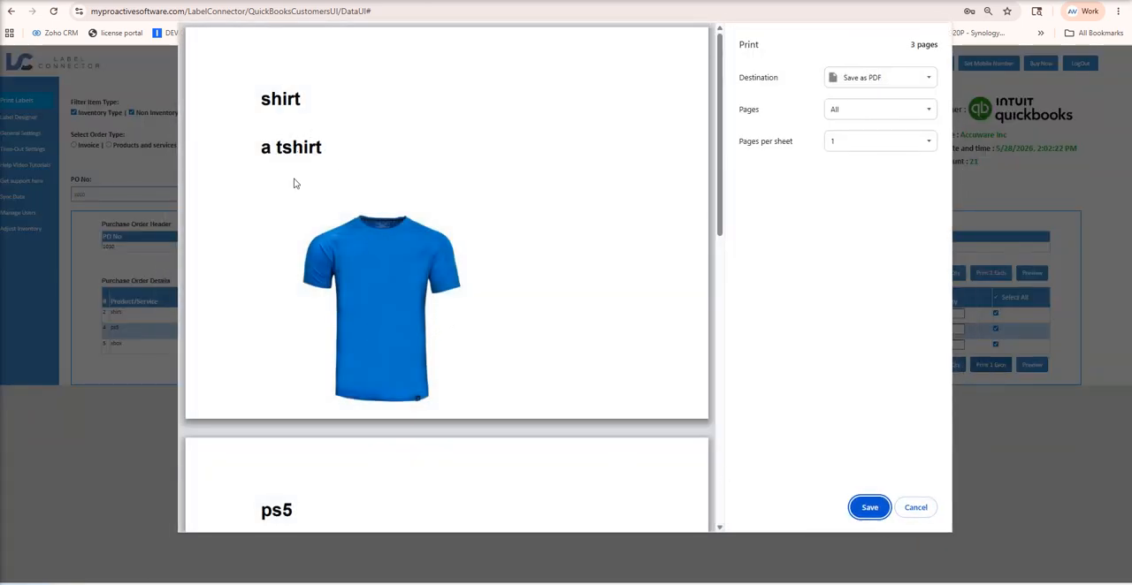
{"action": "scroll", "coordinate": [472, 473], "scroll_direction": "down", "scroll_amount": 3}
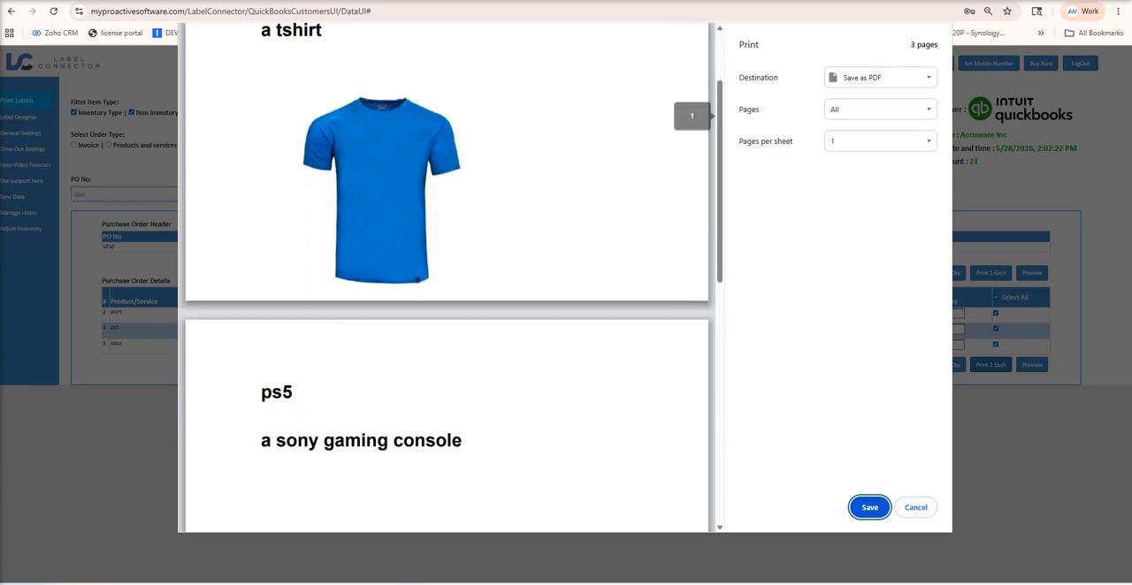
{"action": "left_click", "coordinate": [916, 508]}
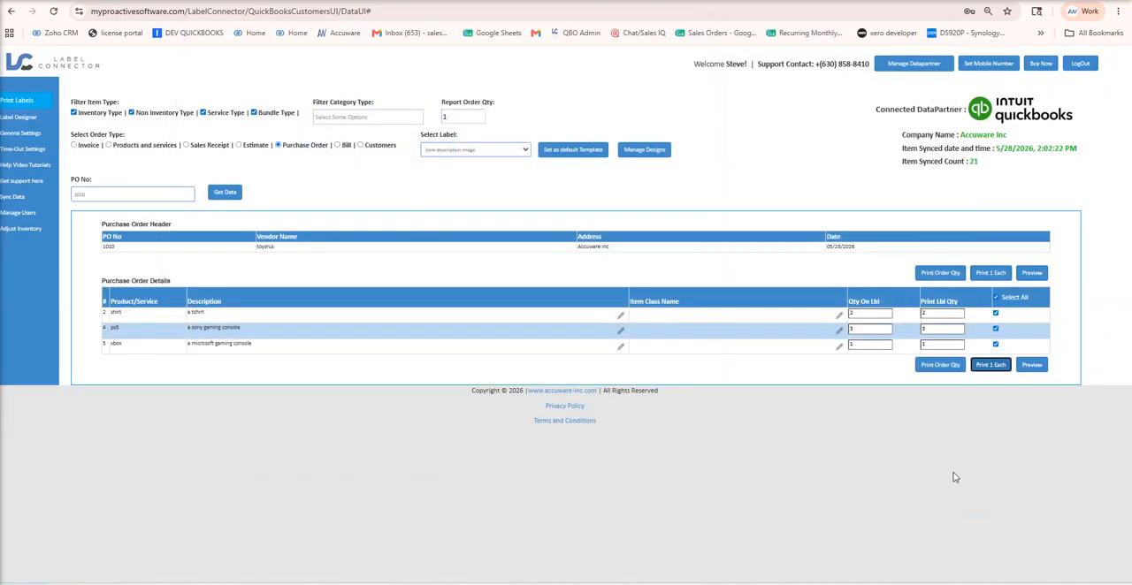